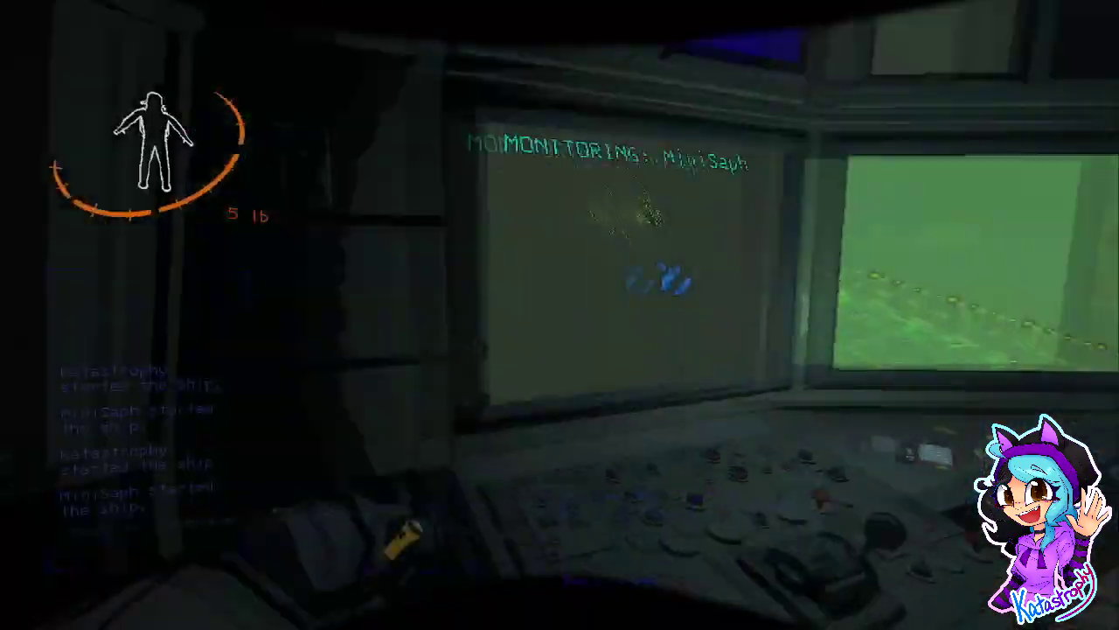
{"action": "key", "text": "e"}
{"action": "key", "text": "e"}
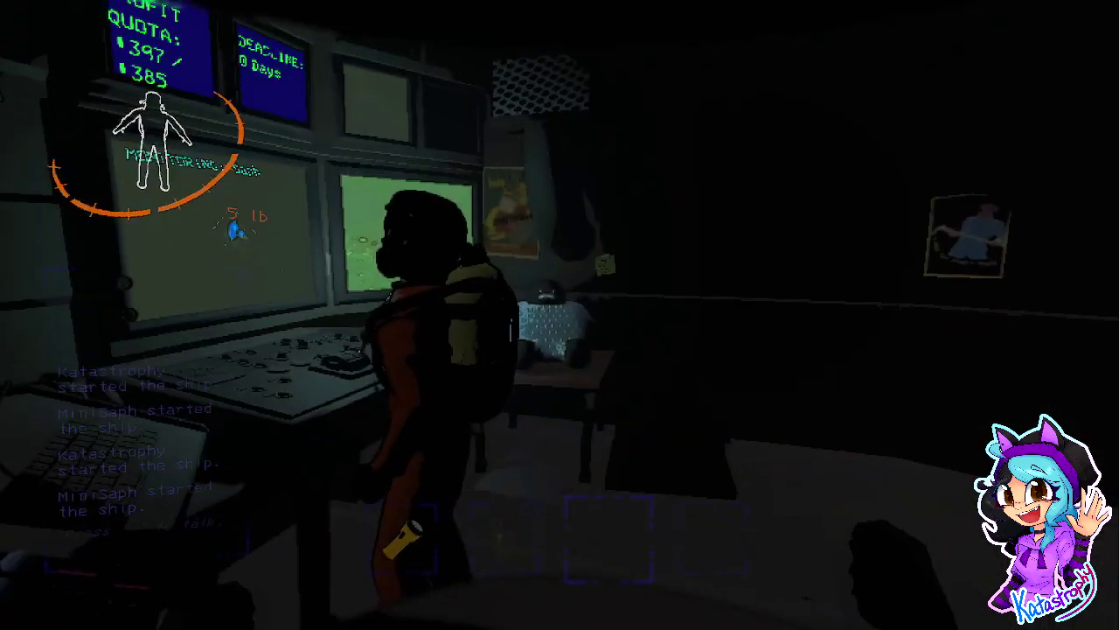
{"action": "key", "text": "1"}
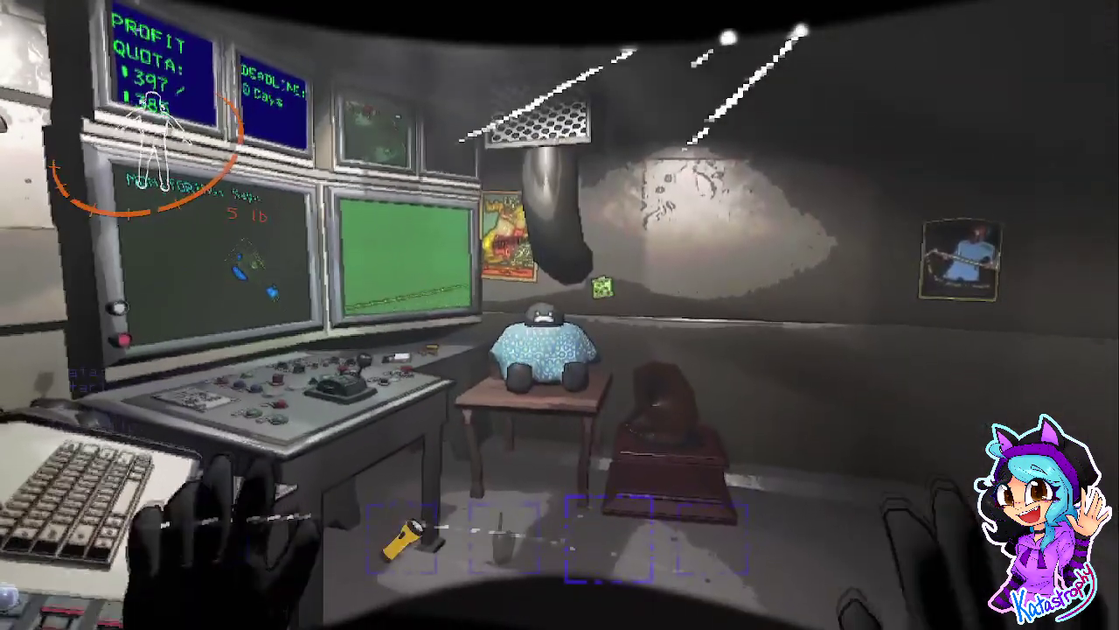
{"action": "scroll", "coordinate": [559, 315], "scroll_direction": "down", "scroll_amount": 1}
{"action": "key", "text": "g"}
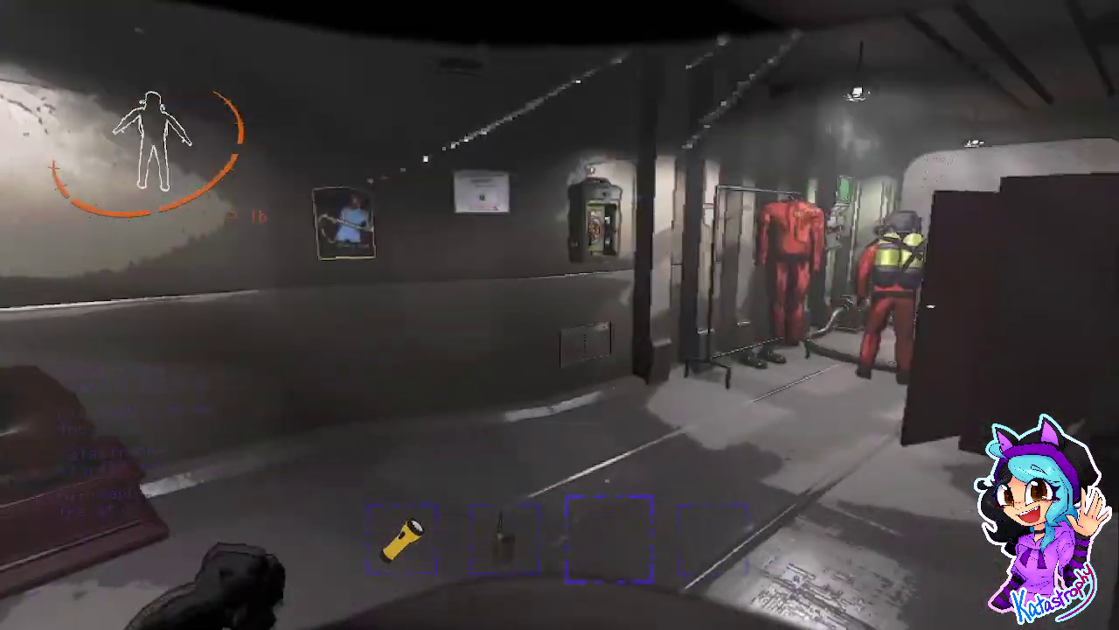